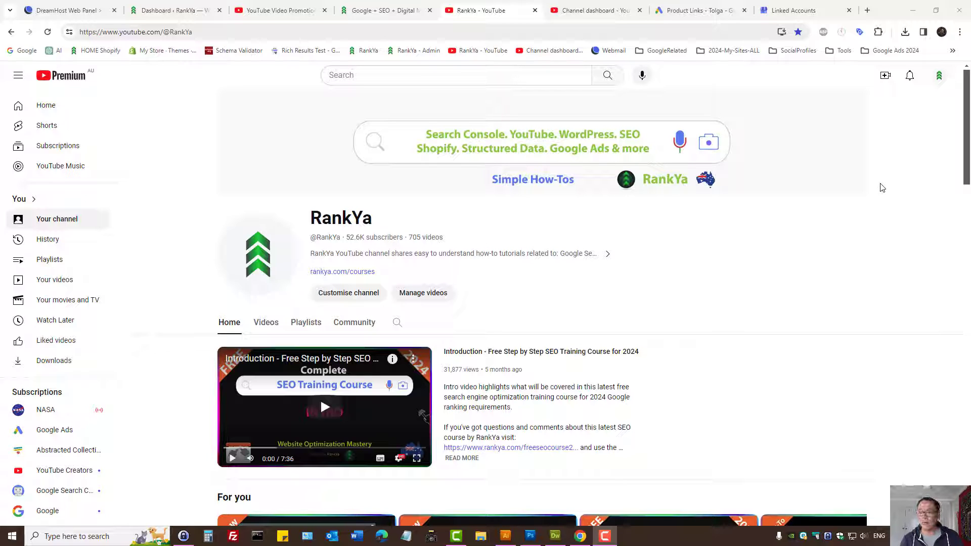
- Open the RankYa channel's YouTube Studio dashboard from the account menu or its open tab
click(939, 76)
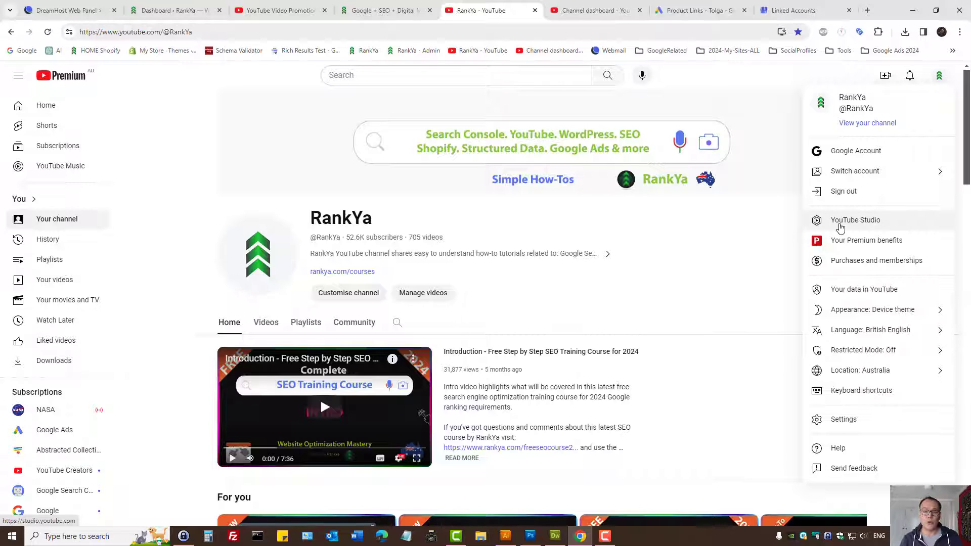
click(584, 10)
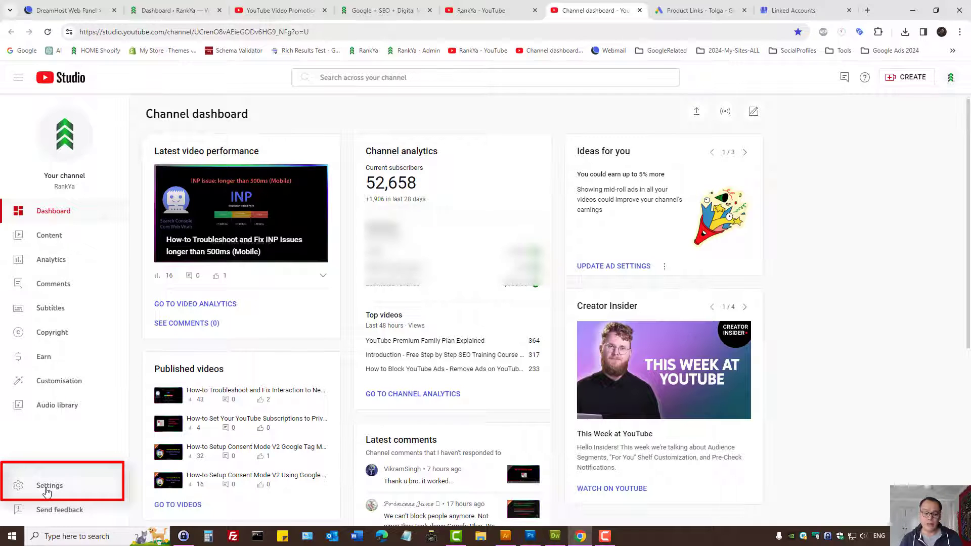
- Open Settings > Channel > Advanced settings and highlight the Google Ads account linking heading
click(47, 490)
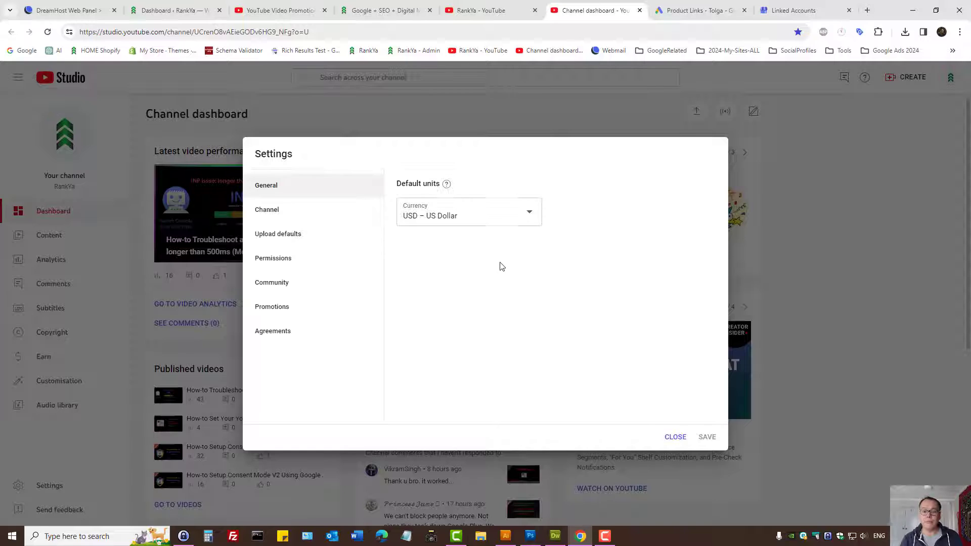
click(279, 218)
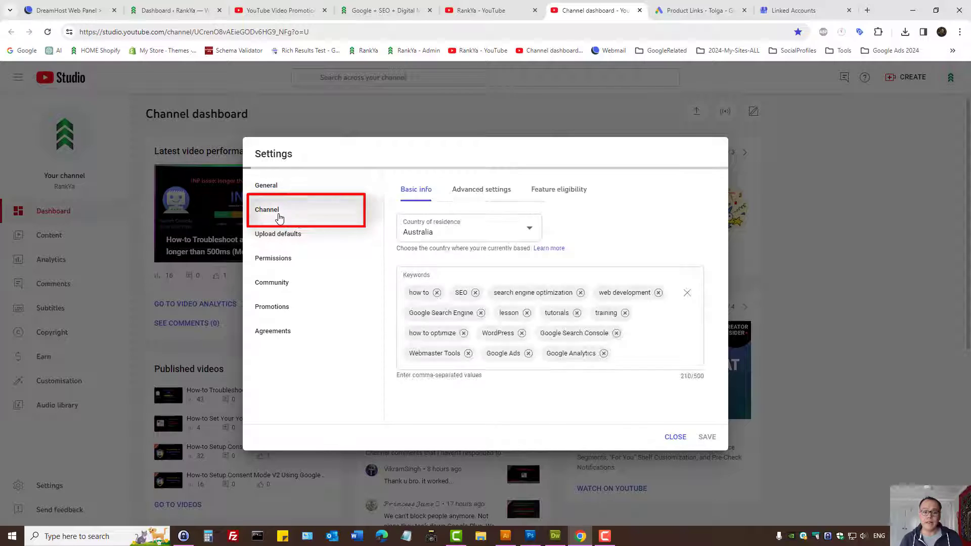
click(481, 189)
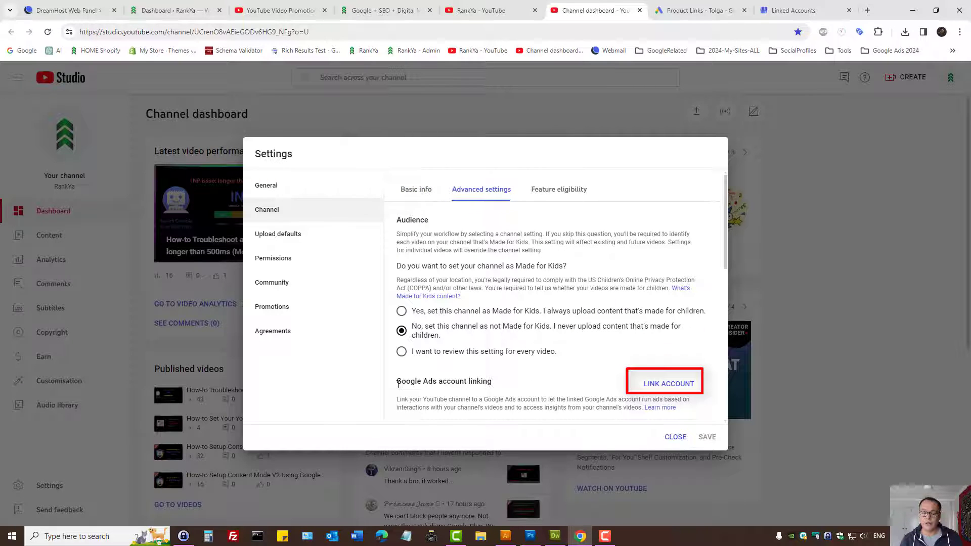
drag(397, 384, 493, 385)
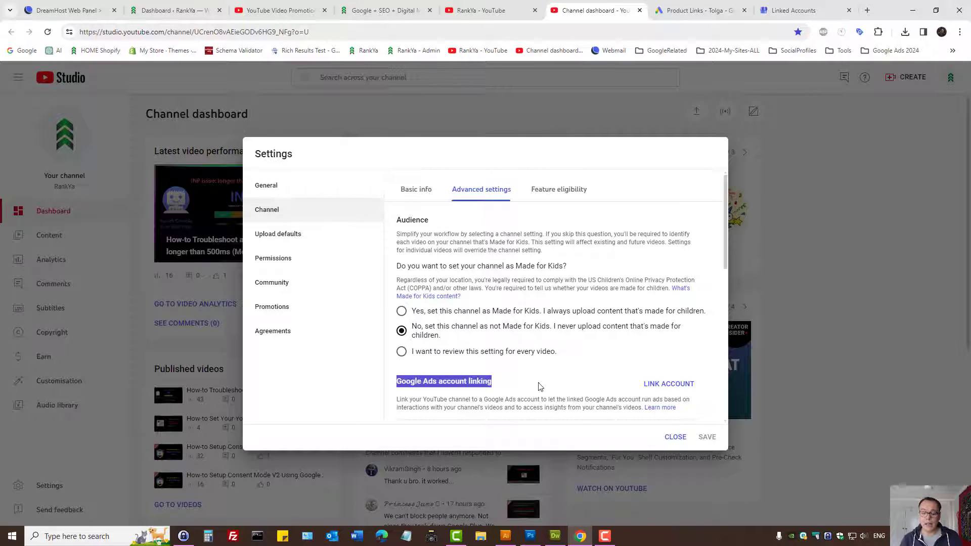
- Start a Google Ads account link with the link name 'YourChannelName'
click(660, 386)
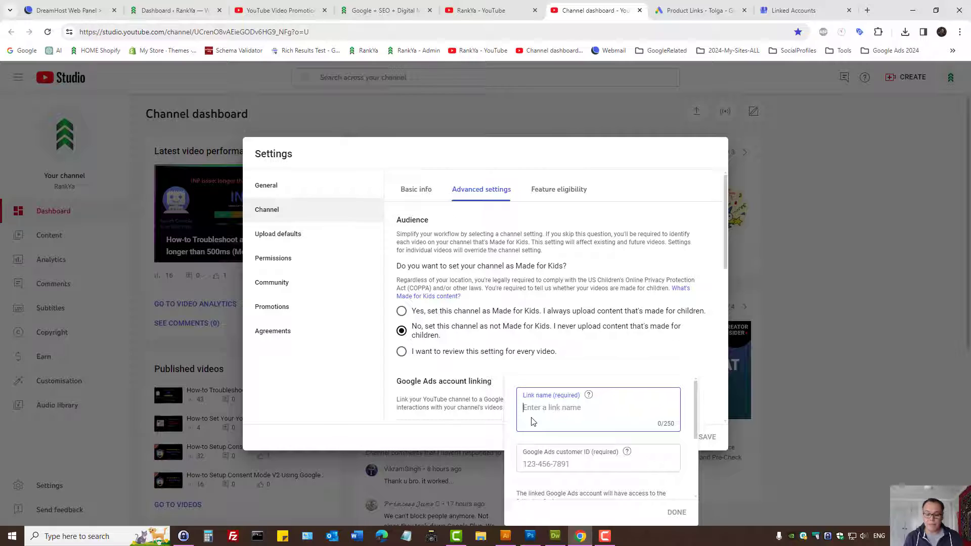
text(Name)
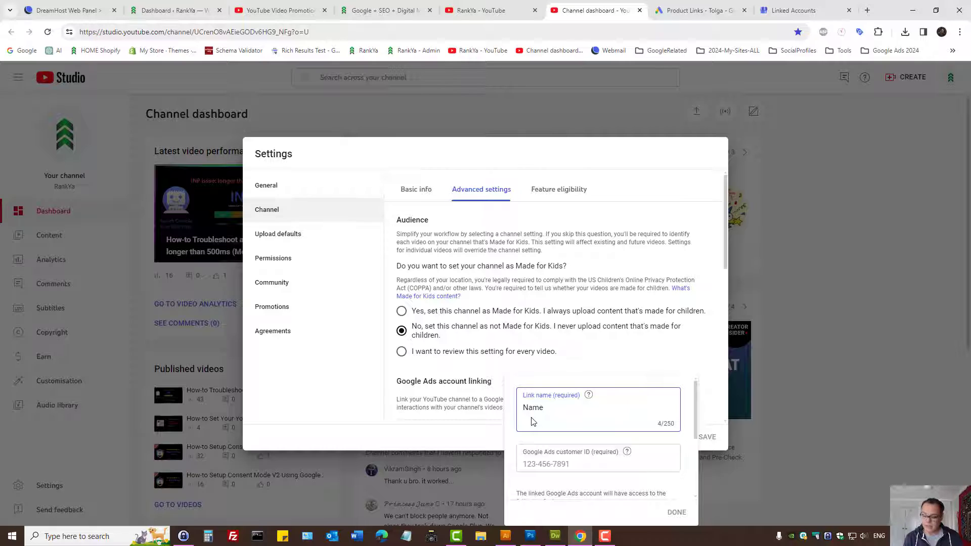
key(BackSpace)
key(BackSpace)
key(BackSpace)
text(Your)
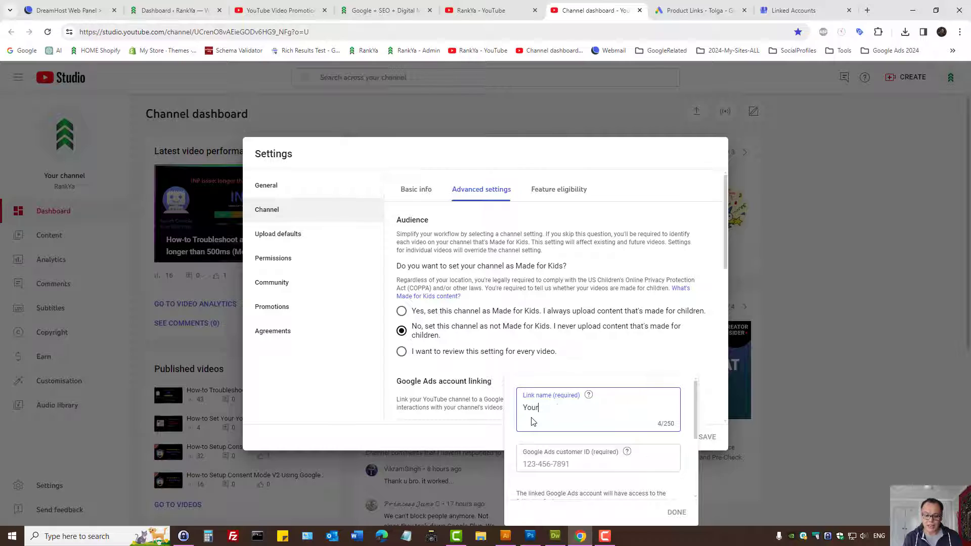
text(ChannelName)
click(530, 463)
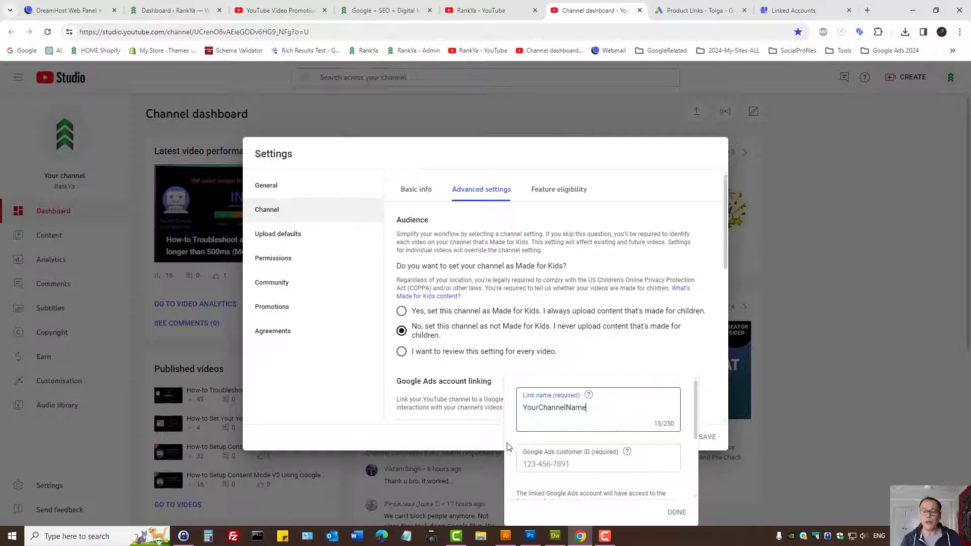
click(698, 10)
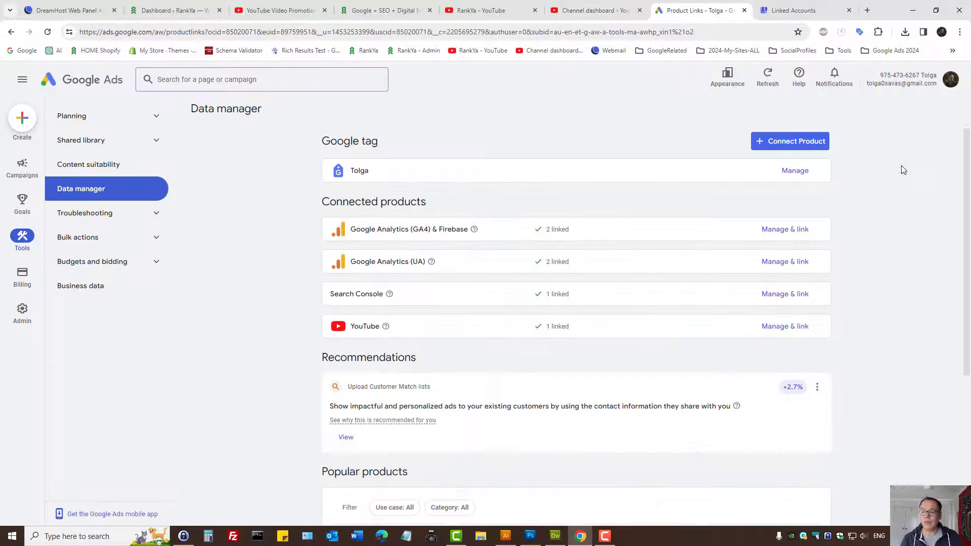
drag(878, 75, 919, 75)
key(ctrl+c)
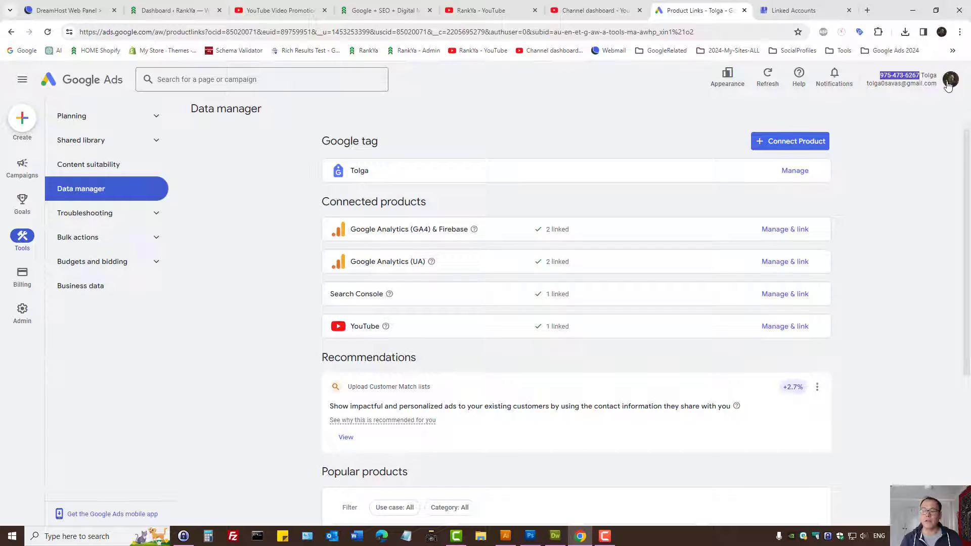
right_click(889, 76)
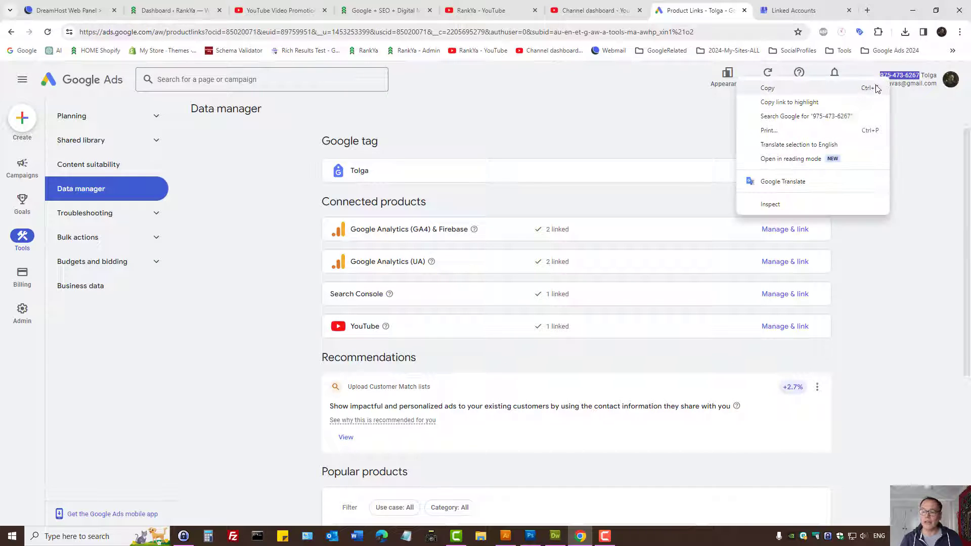
click(759, 91)
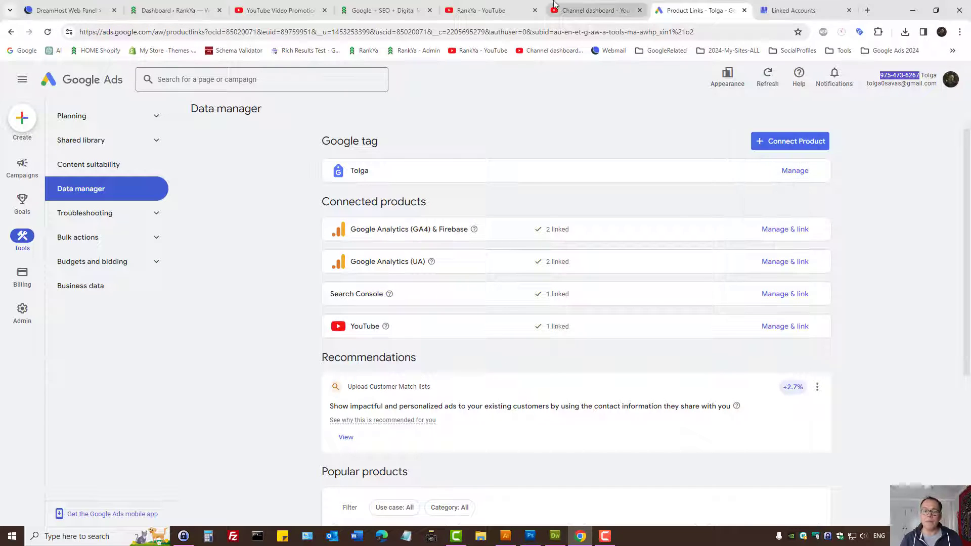
click(592, 9)
click(555, 461)
key(ctrl+v)
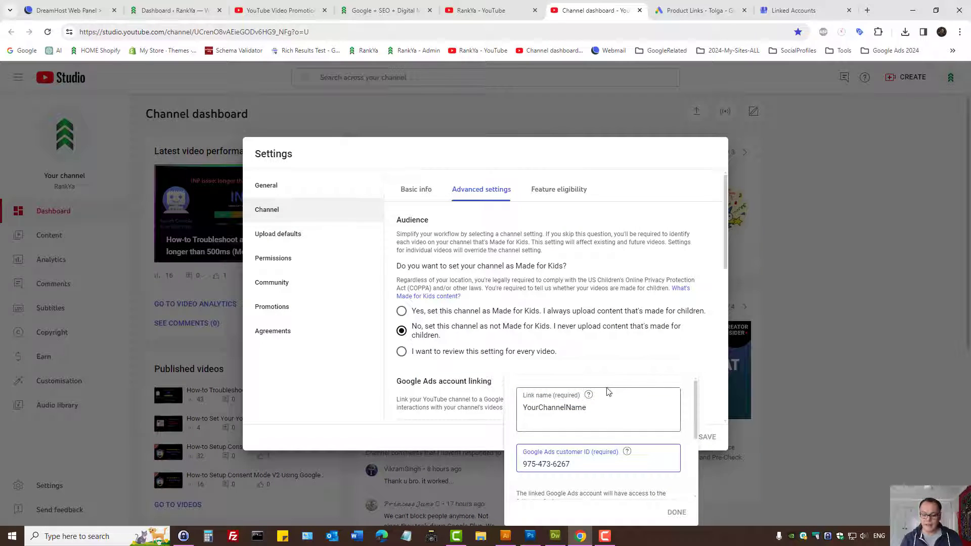
scroll(581, 459, down, 3)
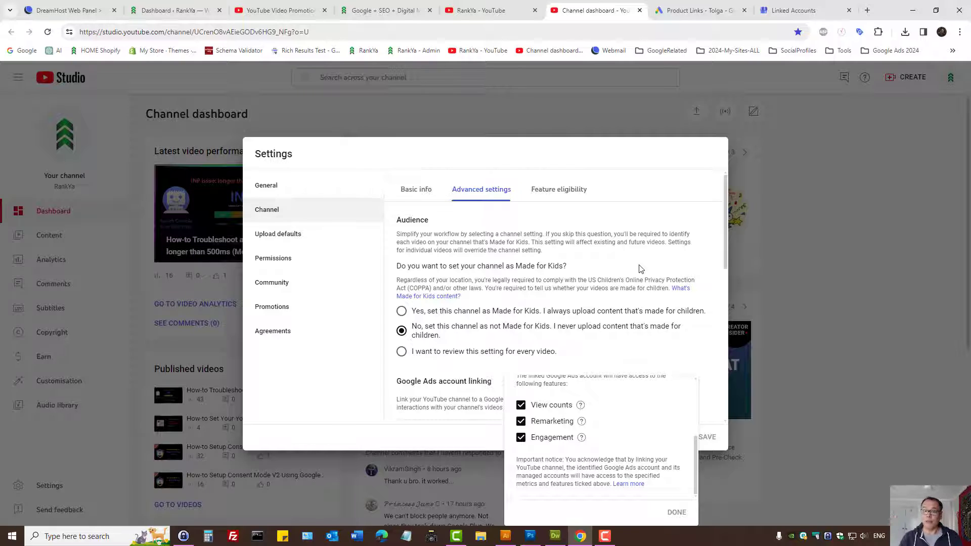
click(696, 10)
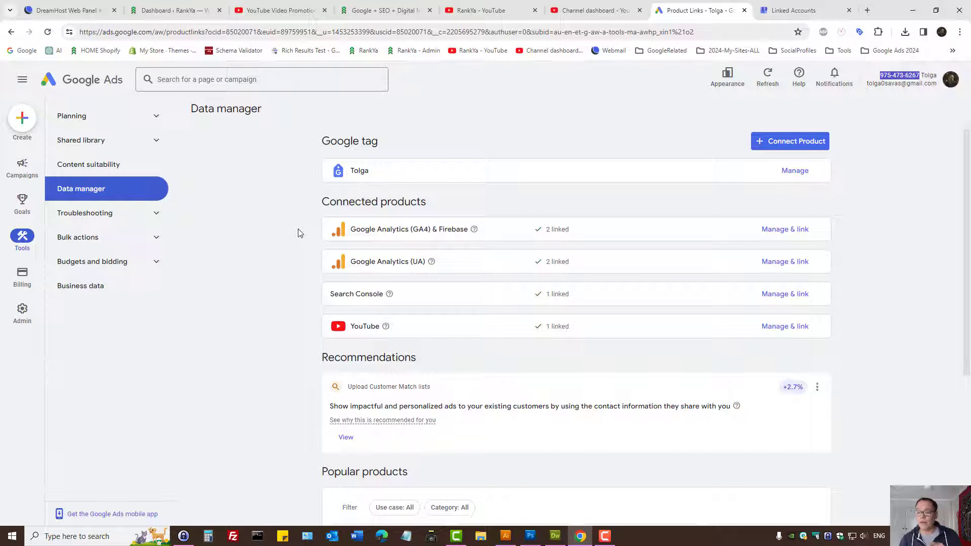
- Confirm RankYa appears among Google Ads' linked YouTube channels, then revisit the RankYa channel page
click(280, 251)
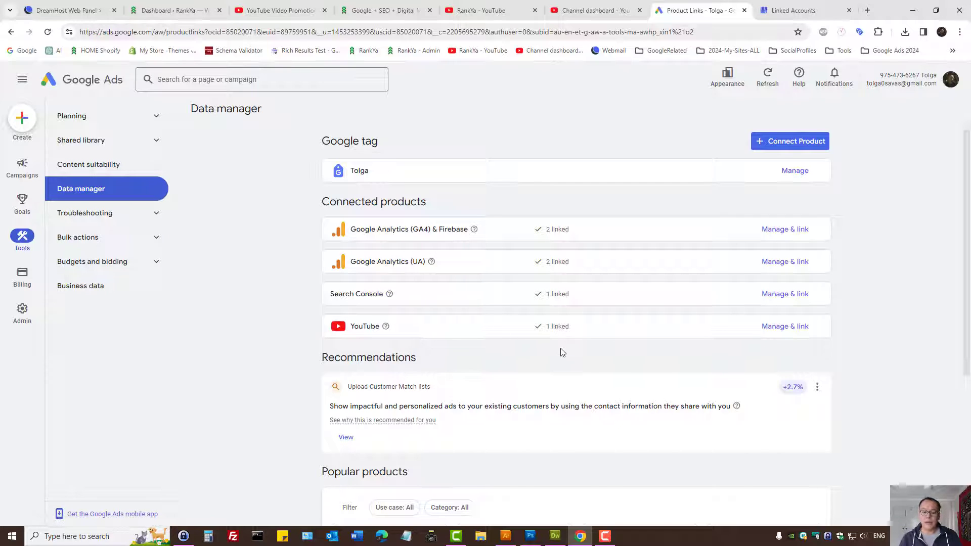
scroll(561, 352, down, 2)
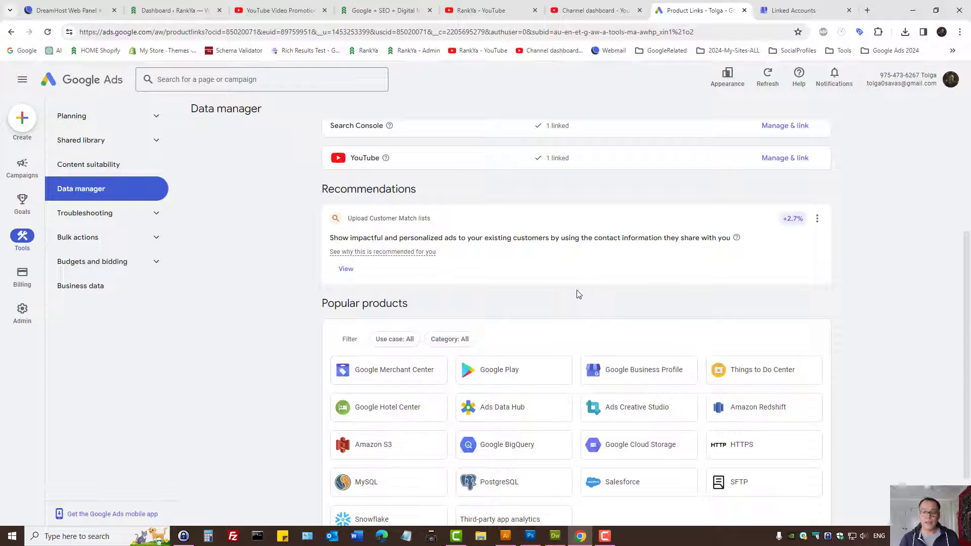
scroll(596, 296, up, 3)
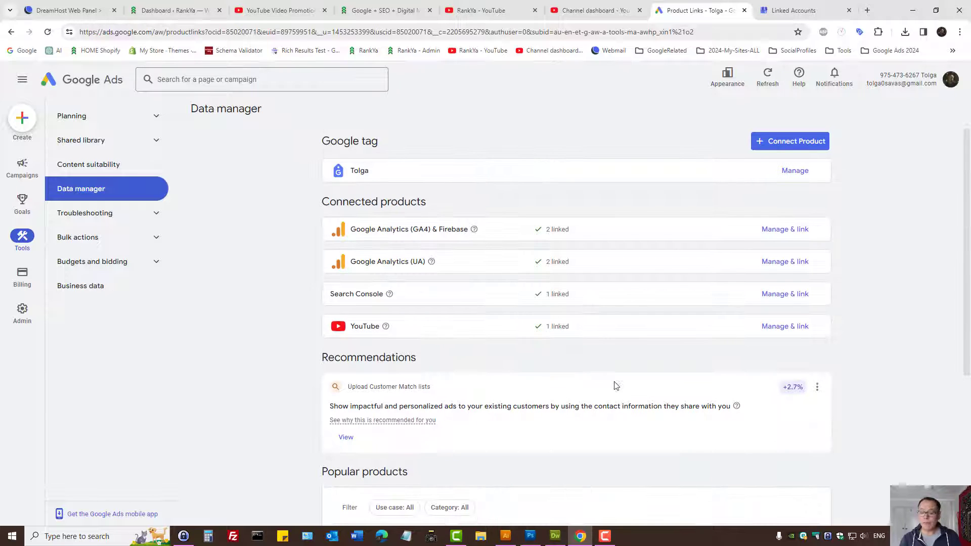
click(776, 329)
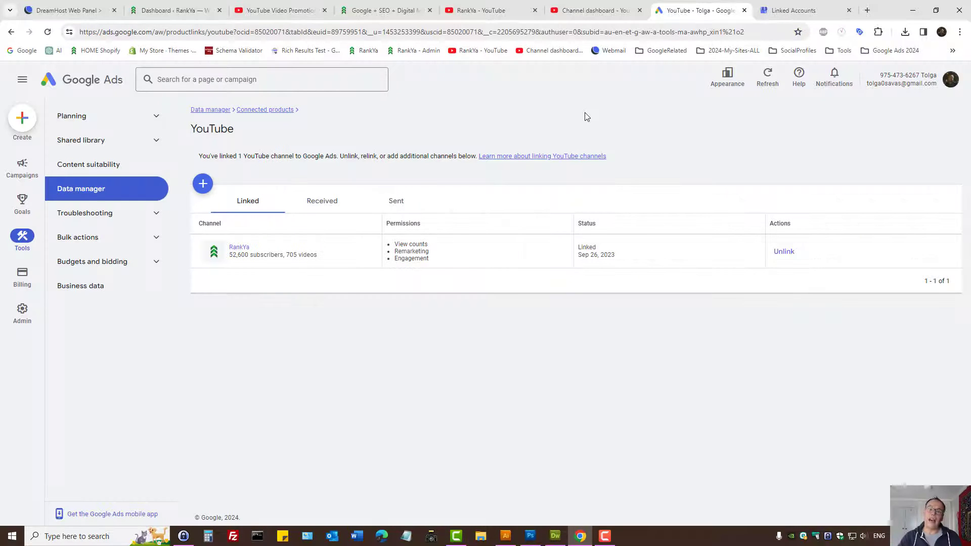
click(485, 10)
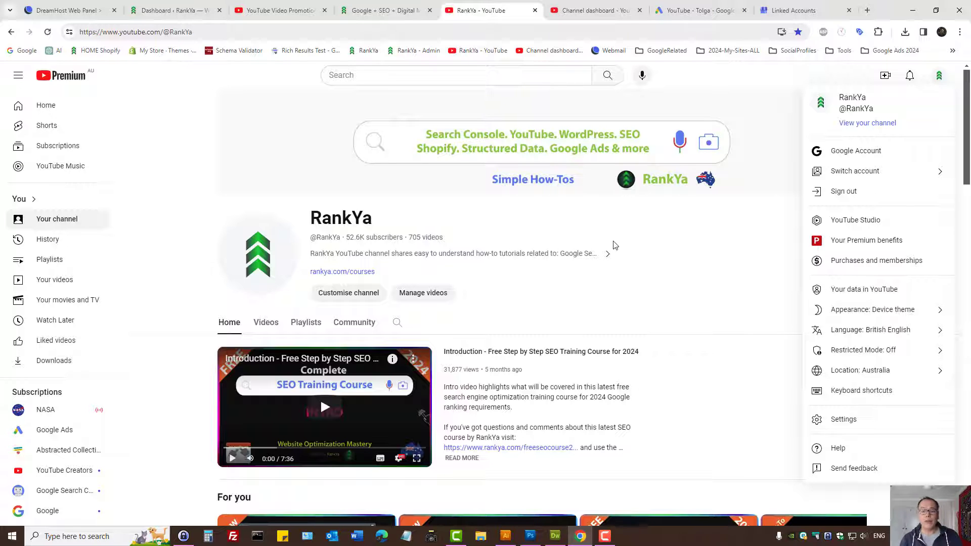
click(691, 290)
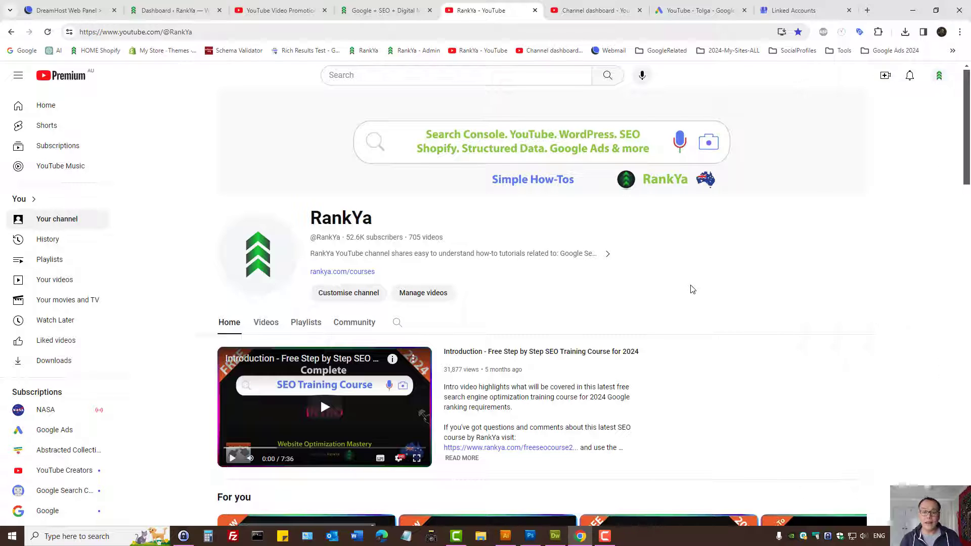